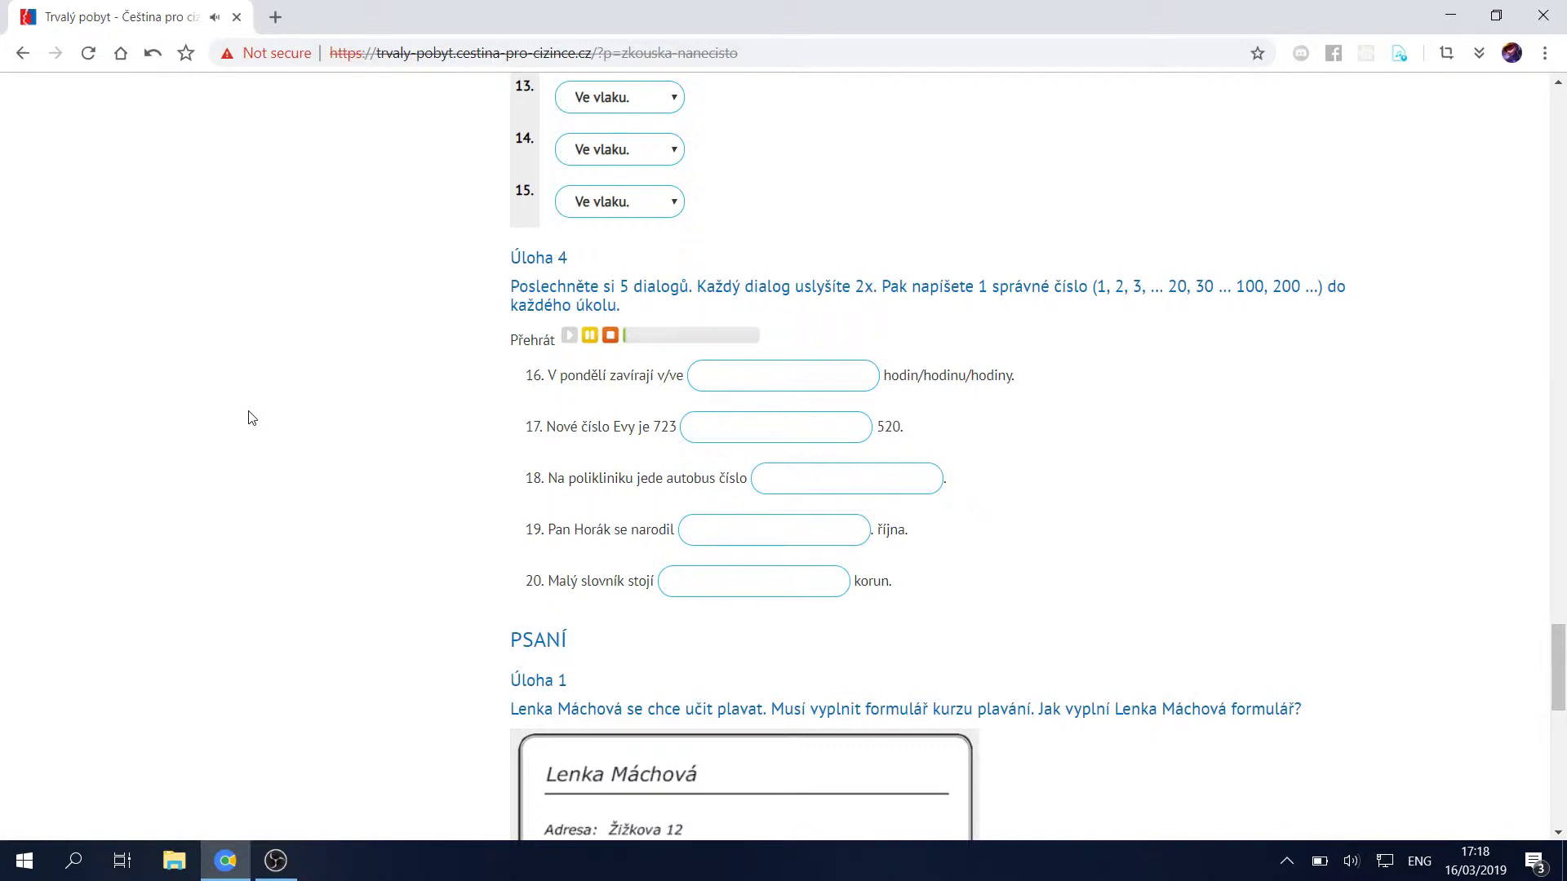
# Listen to the first two Úloha 4 dialogs, answering question 16 with 4 and question 17 with the missing phone number digits
pyautogui.click(745, 374)
pyautogui.click(725, 379)
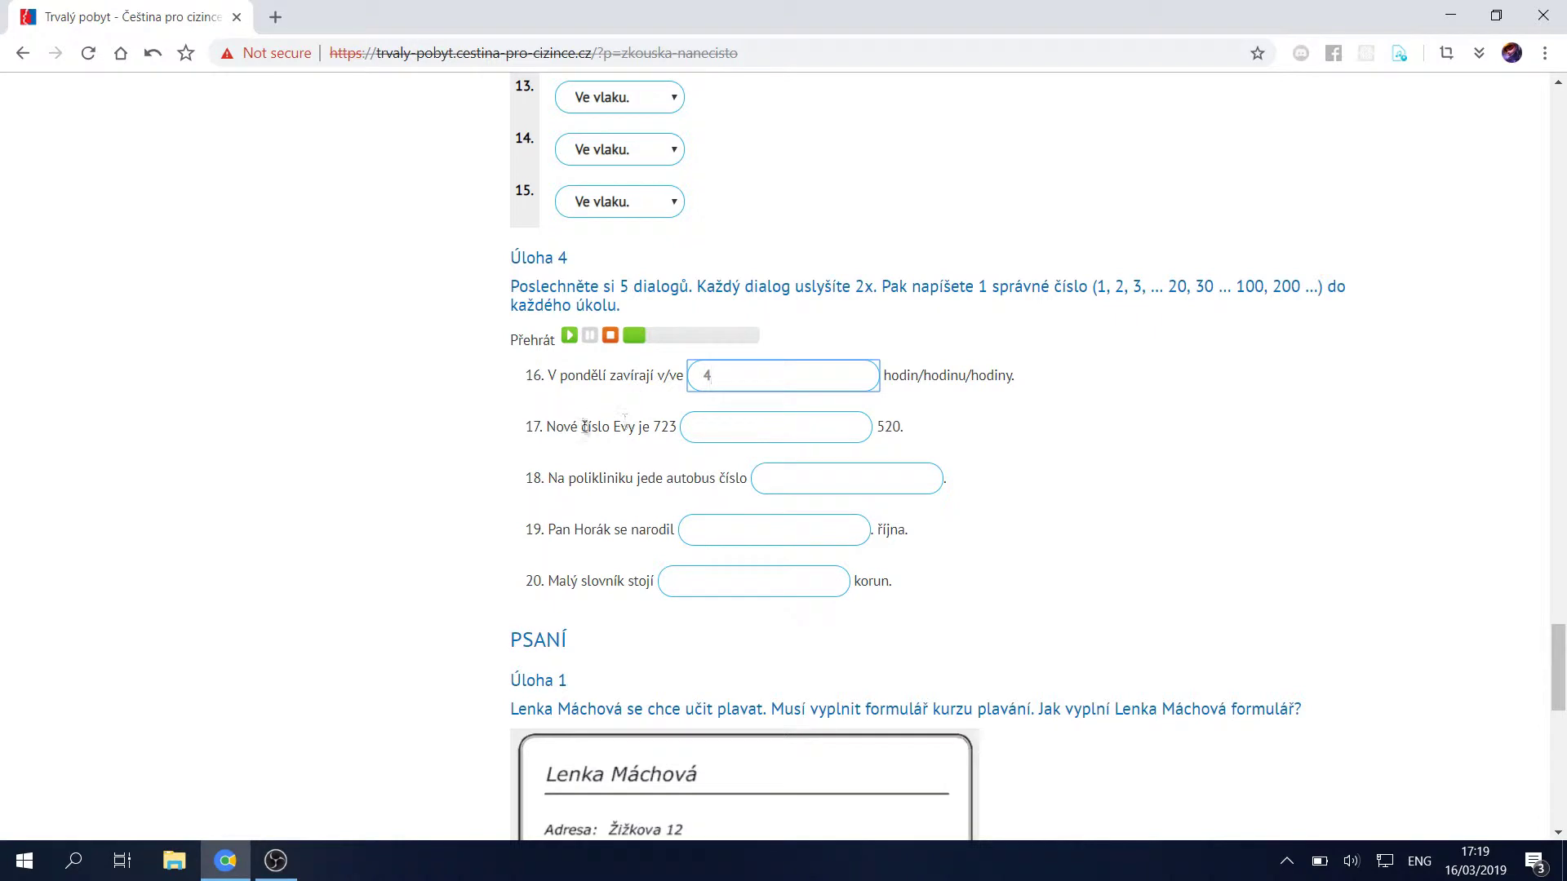
pyautogui.click(570, 336)
pyautogui.click(716, 429)
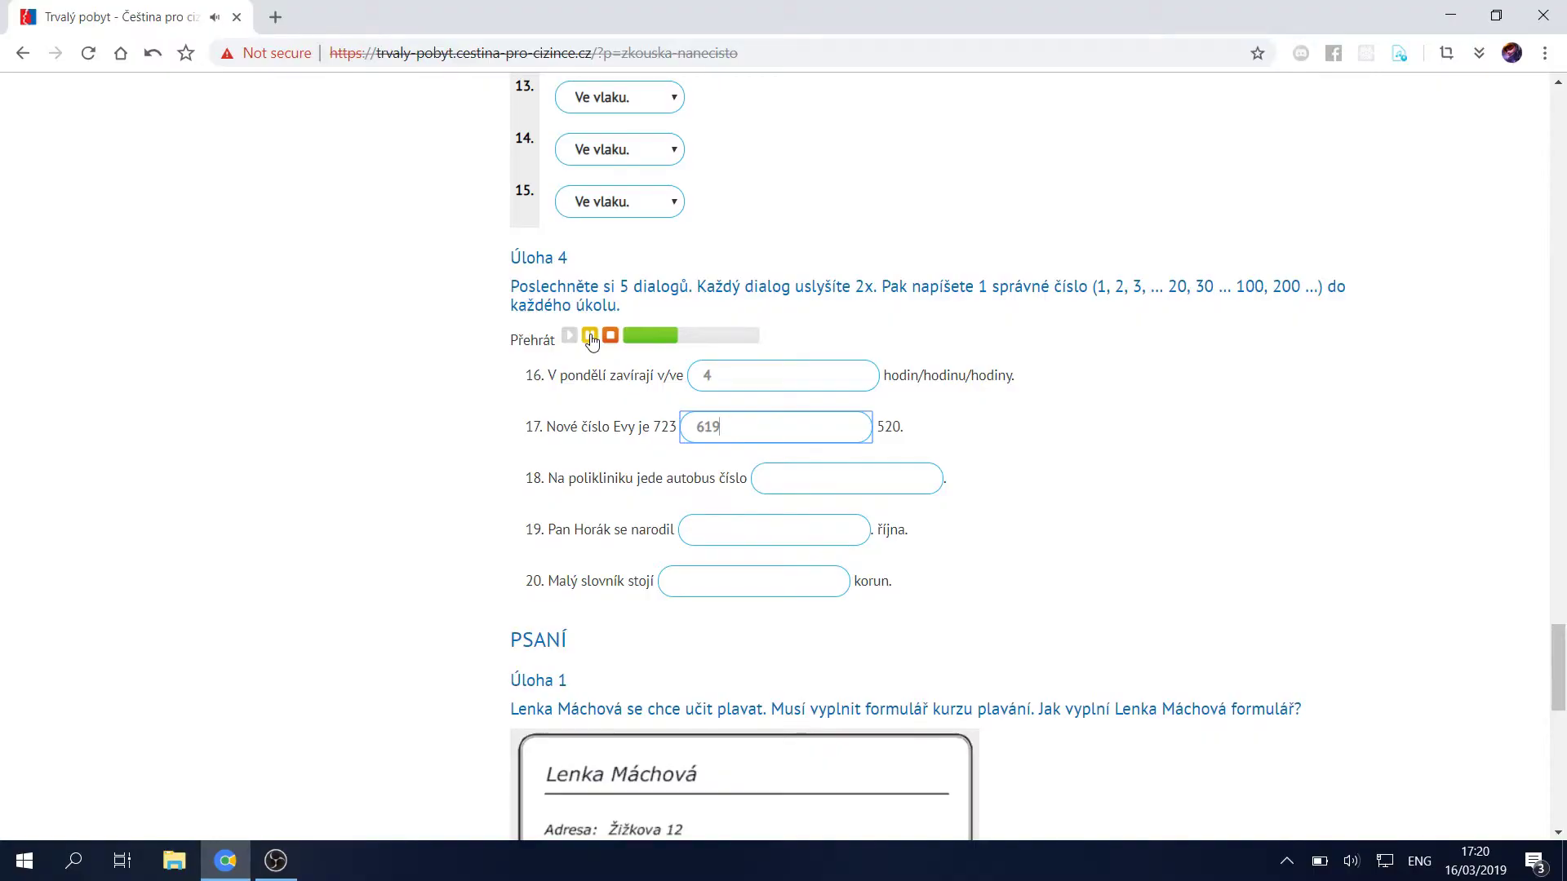
pyautogui.click(591, 341)
pyautogui.click(742, 424)
pyautogui.click(664, 429)
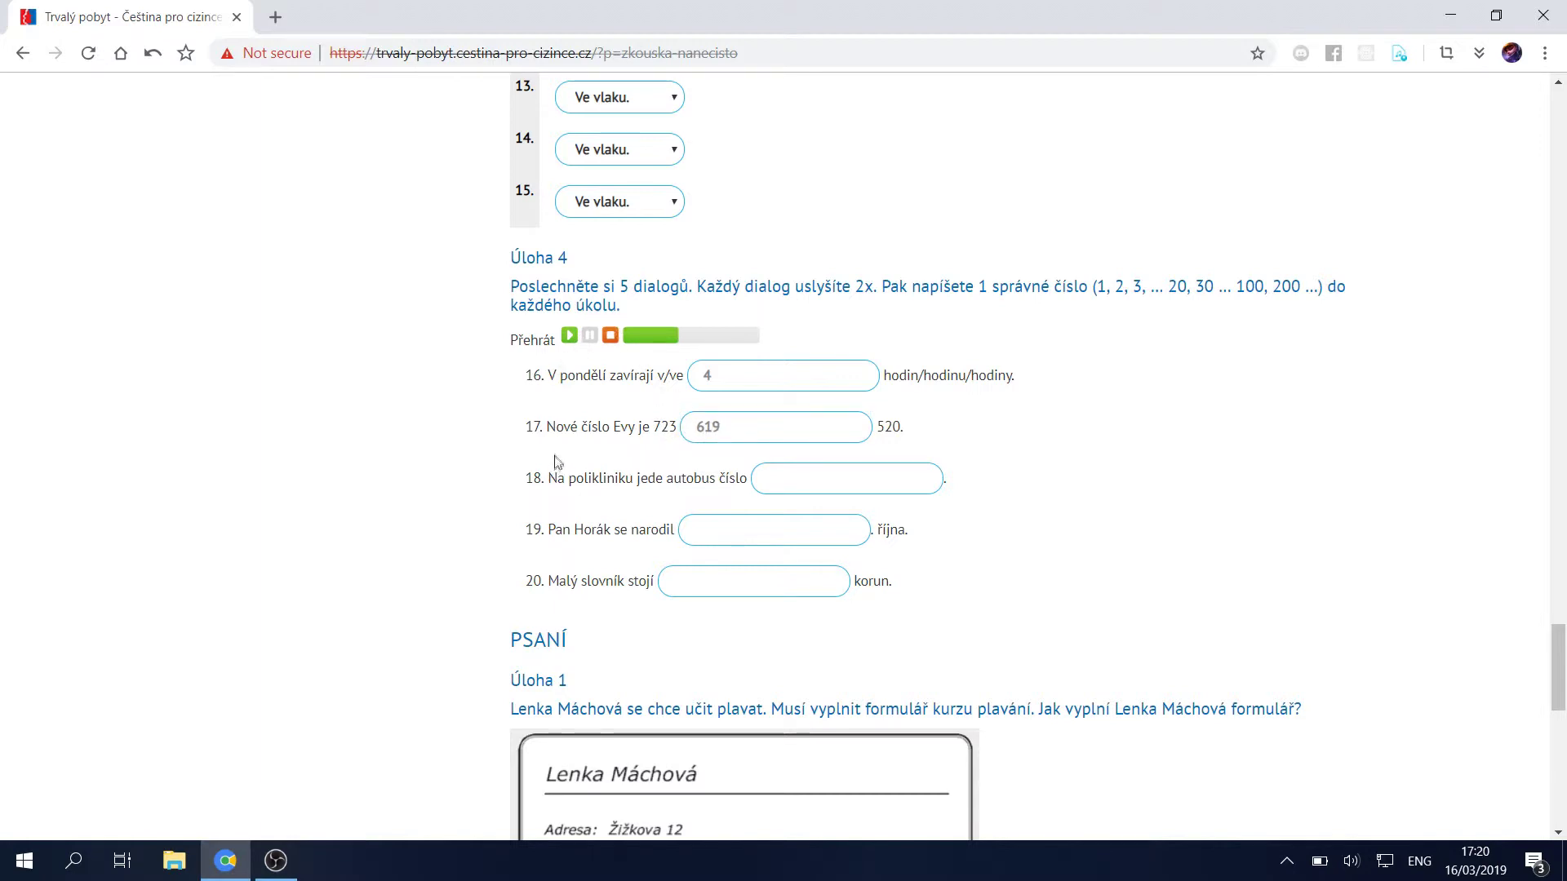
# Listen to the third Úloha 4 dialog and answer question 18 with bus number 12
pyautogui.click(568, 336)
pyautogui.click(798, 471)
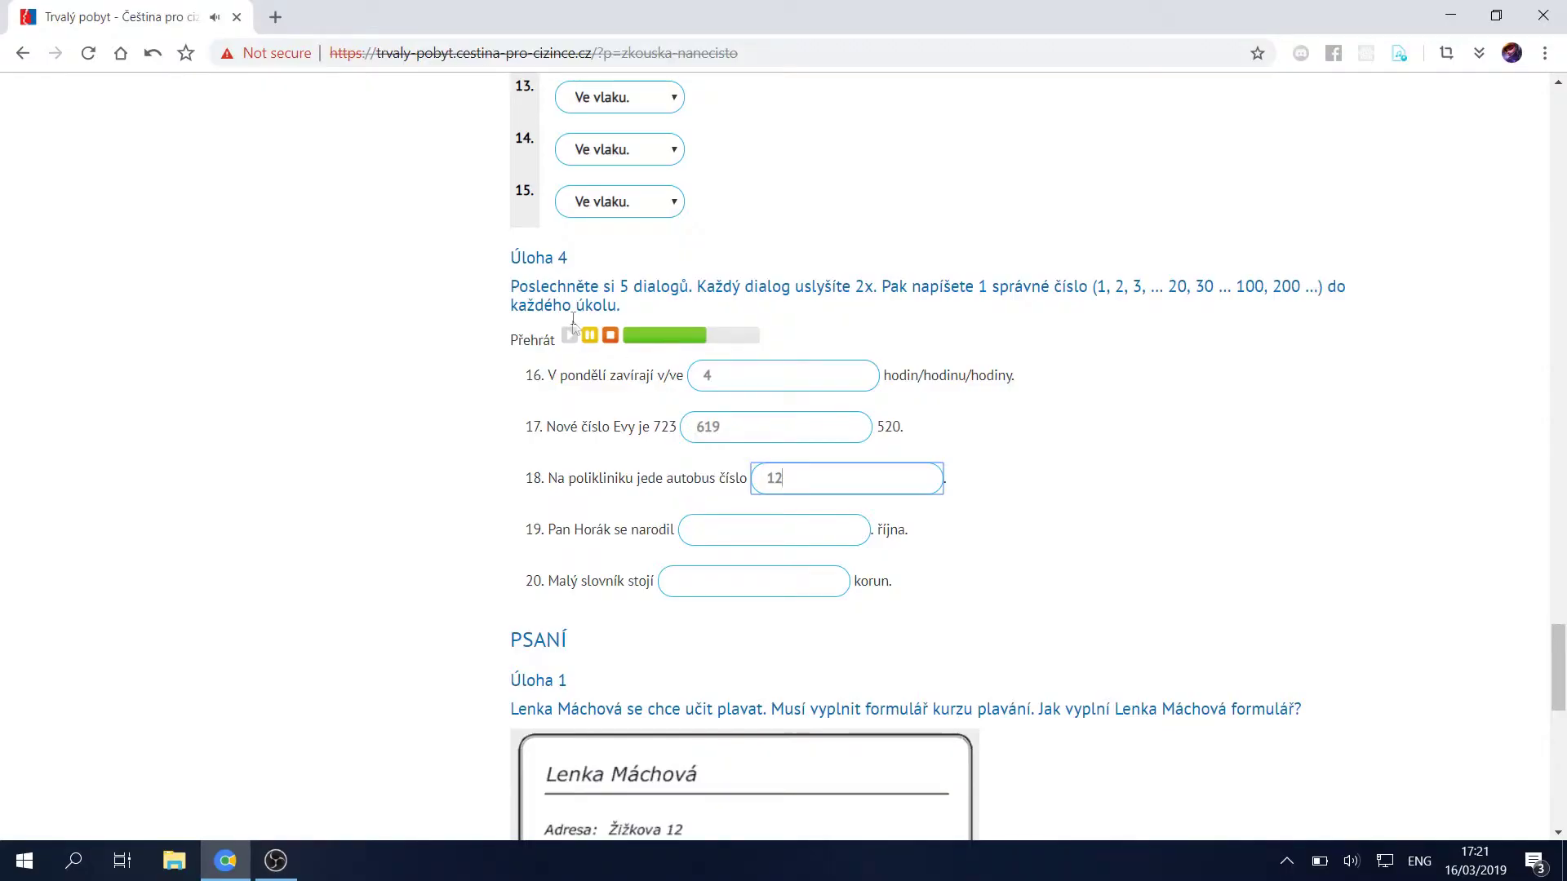
pyautogui.click(591, 339)
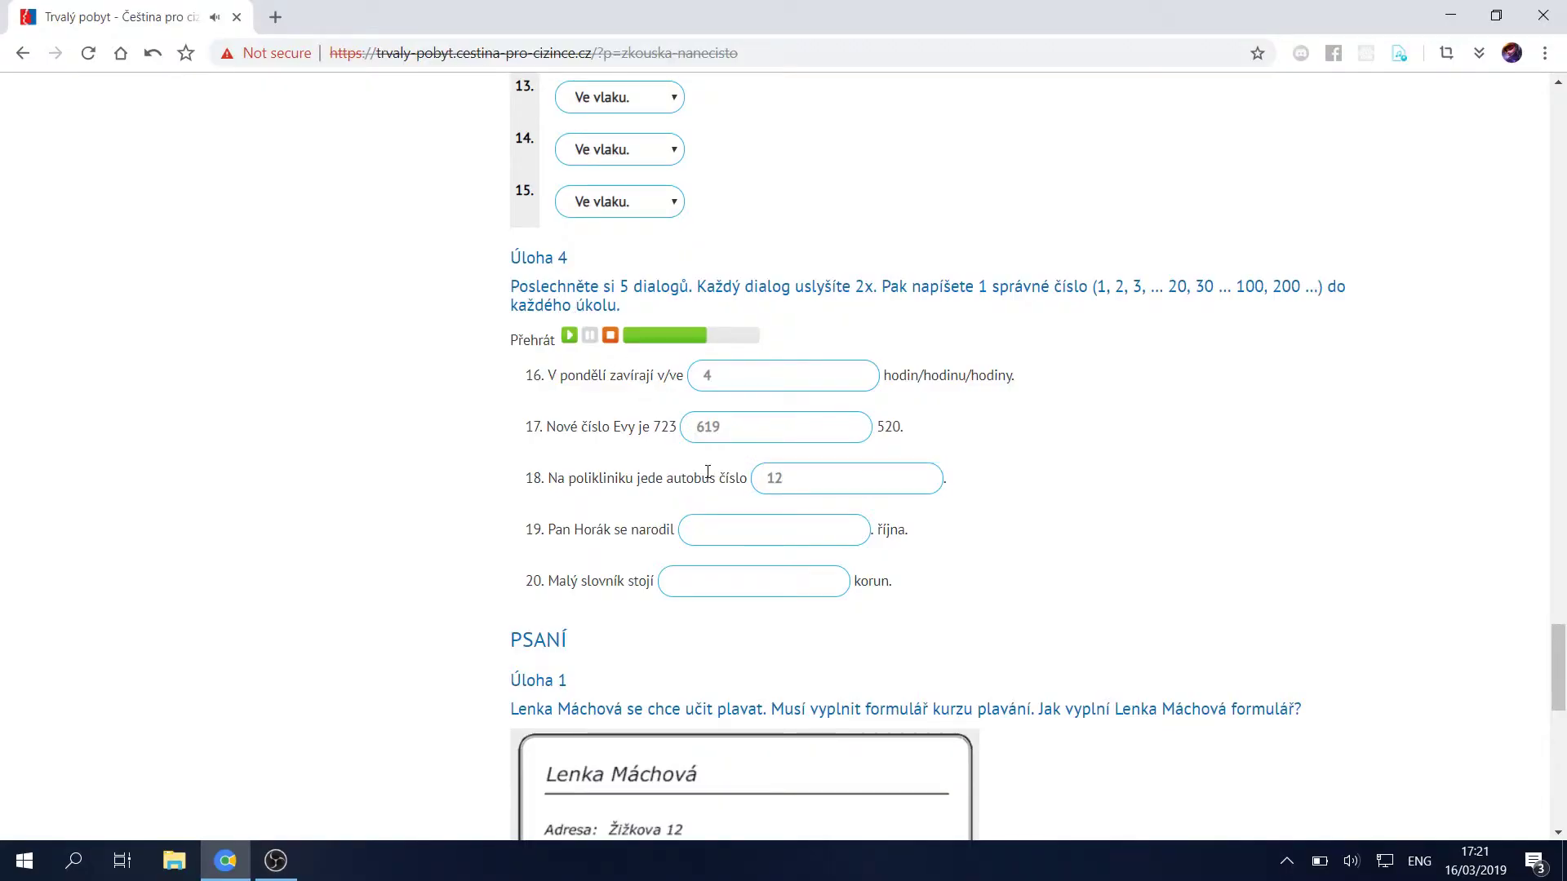
pyautogui.click(809, 489)
pyautogui.click(702, 495)
# Listen to the last two Úloha 4 dialogs, answering question 19 with the day of birth and question 20 with 200
pyautogui.click(571, 337)
pyautogui.click(751, 540)
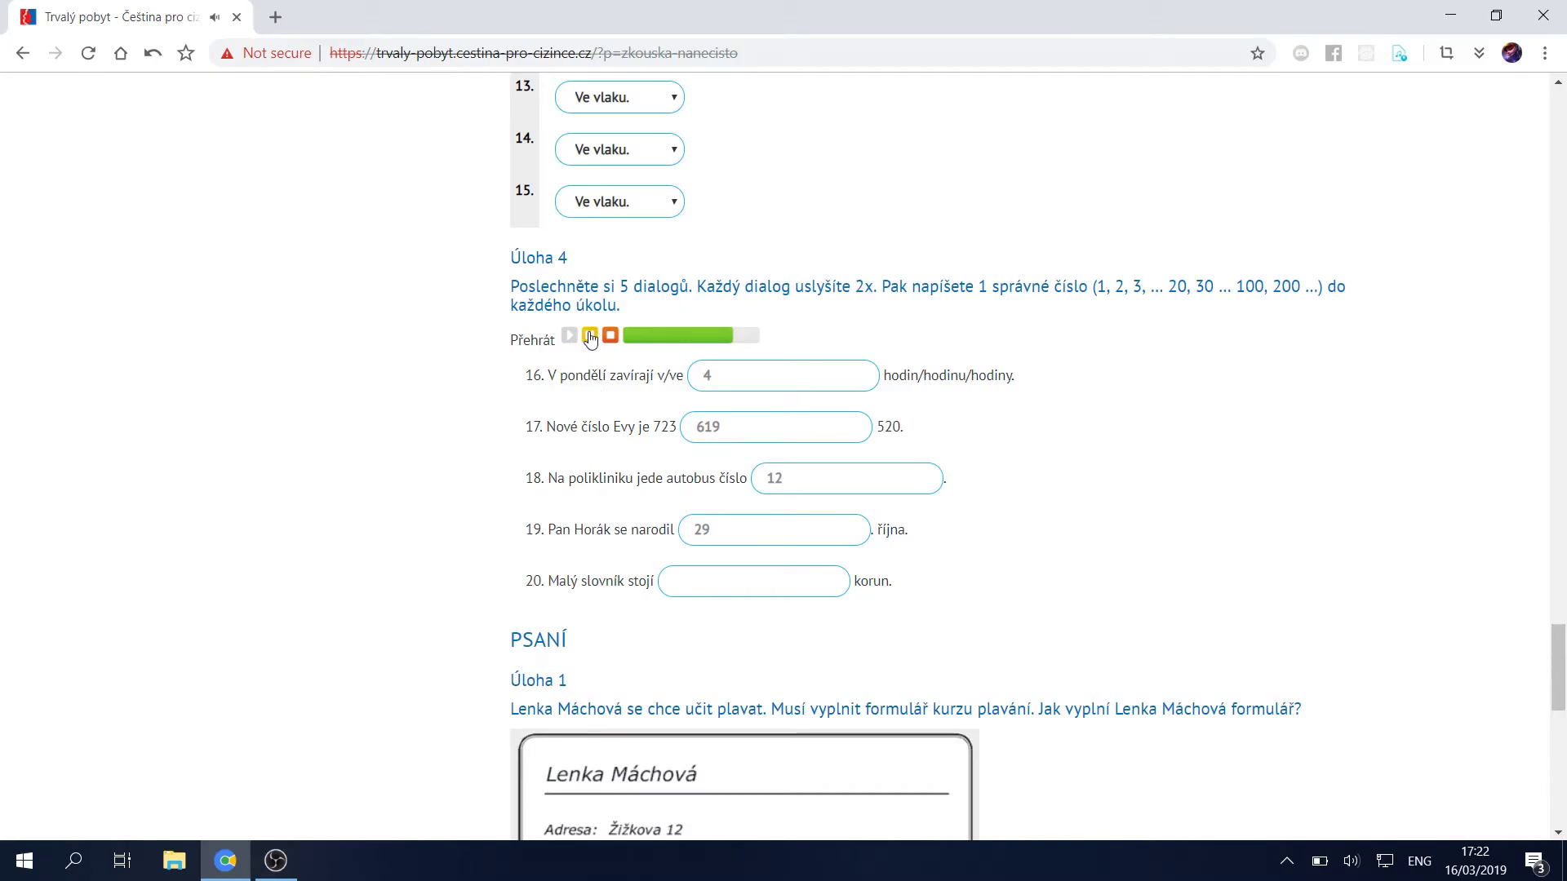
pyautogui.click(589, 337)
pyautogui.click(569, 337)
pyautogui.click(717, 571)
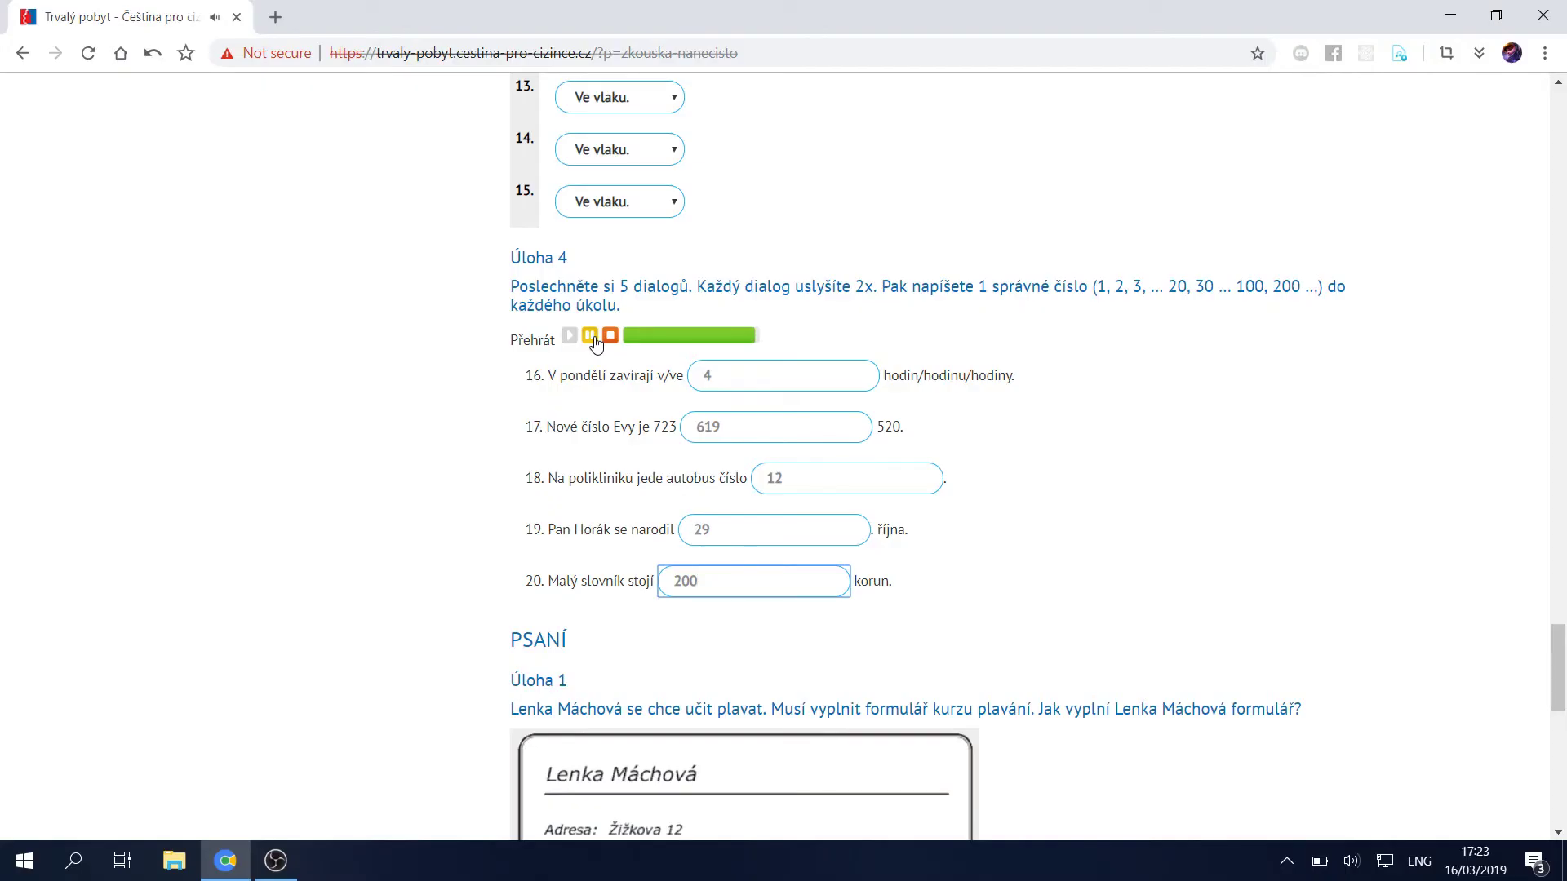
pyautogui.click(590, 336)
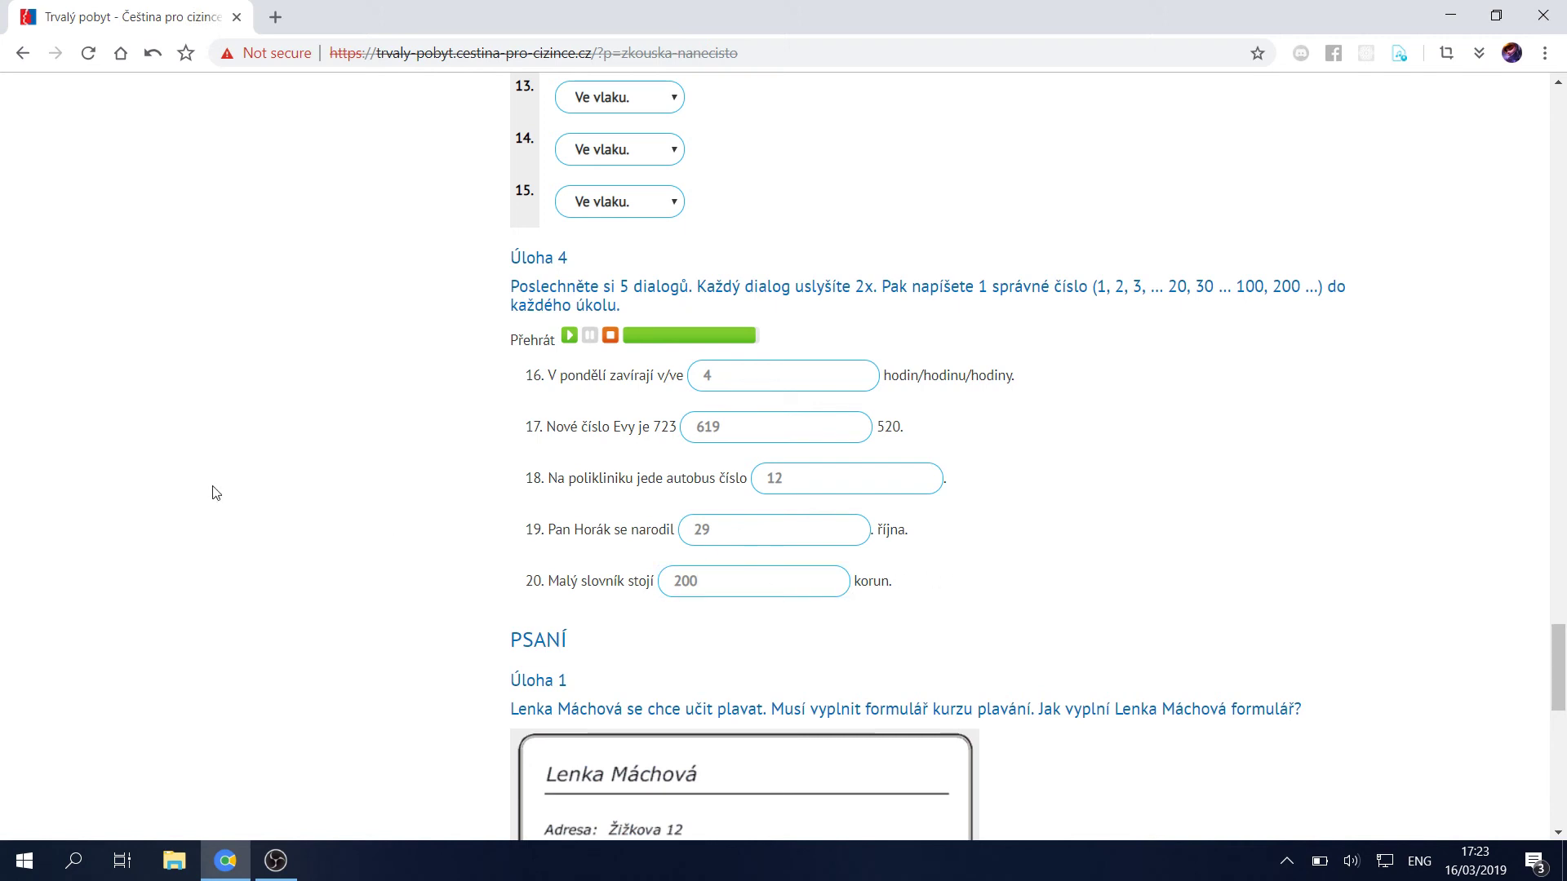
# Submit the practice test for checking and review the marking of Úloha 4 questions 16 to 20
pyautogui.scroll(-12, 214, 493)
pyautogui.click(894, 347)
pyautogui.scroll(-20, 577, 756)
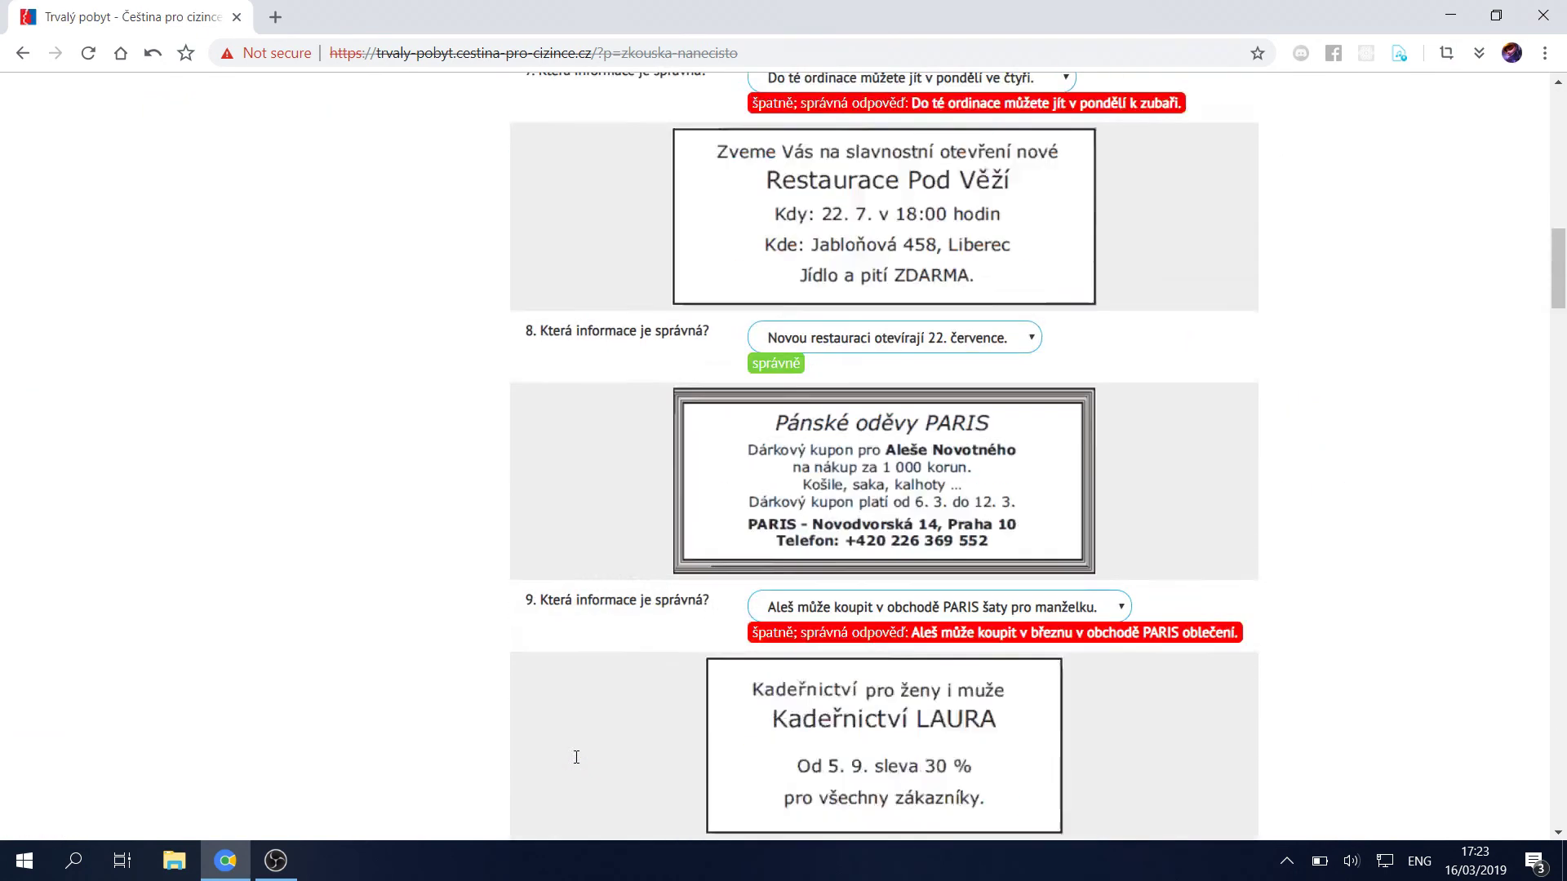
pyautogui.scroll(-8, 577, 756)
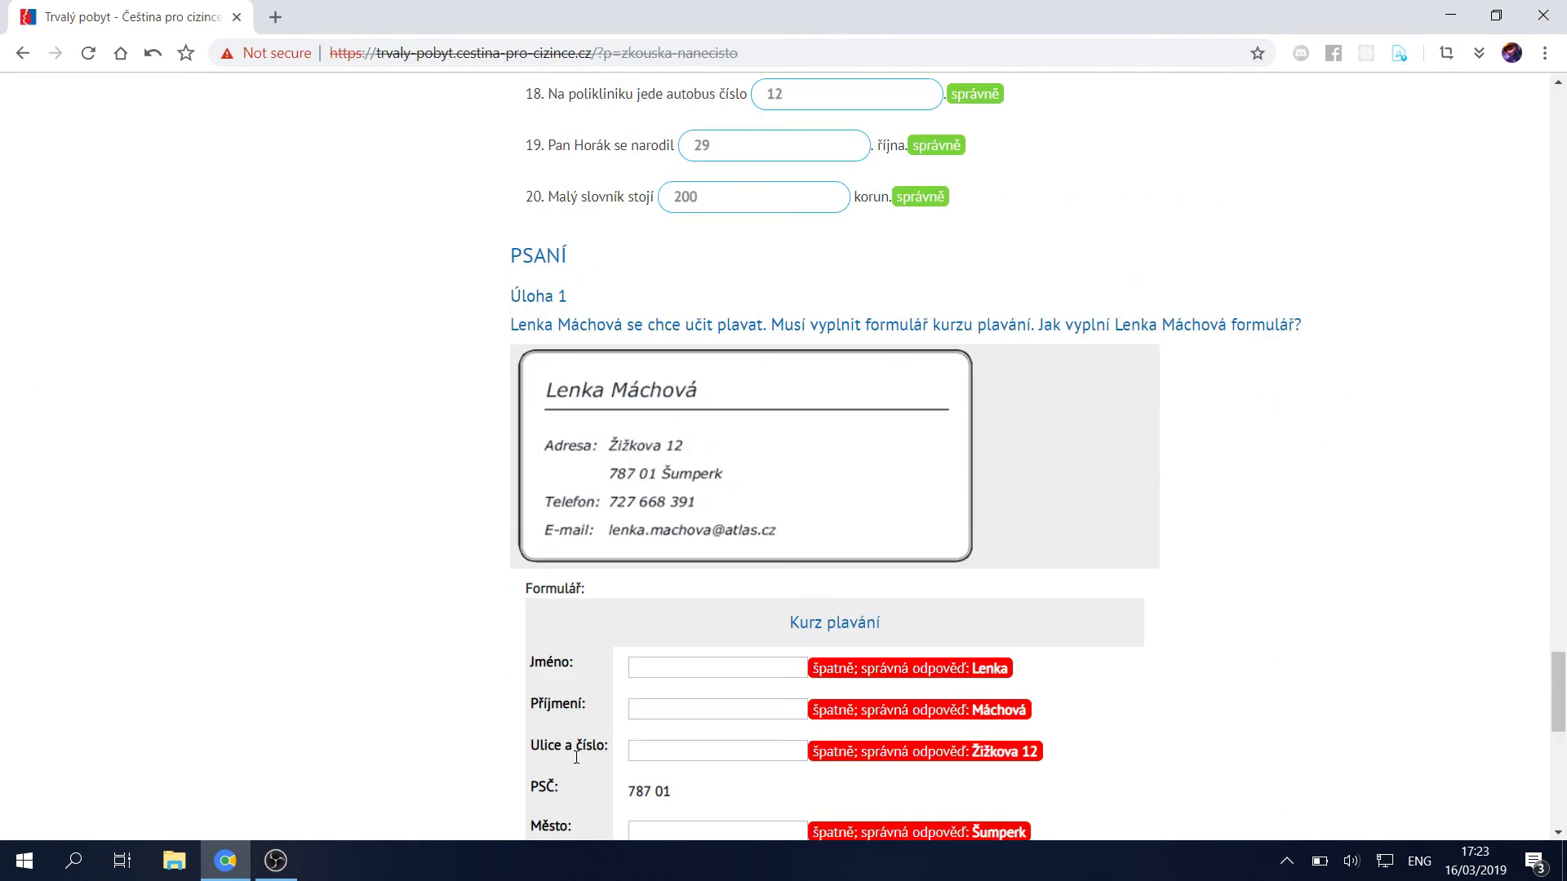
pyautogui.scroll(5, 576, 756)
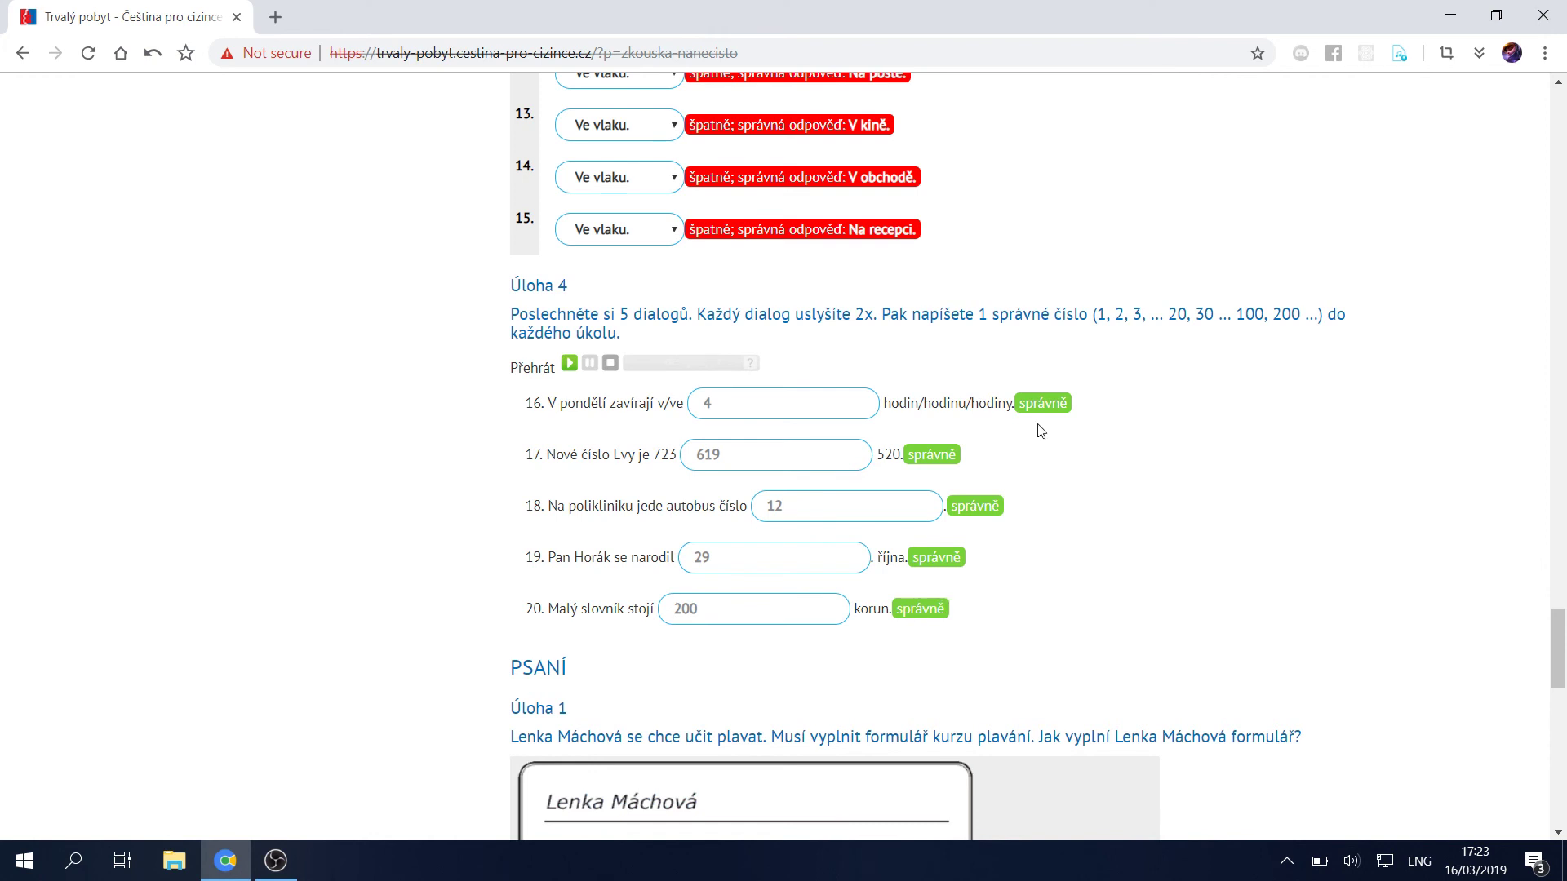
pyautogui.scroll(-6, 277, 629)
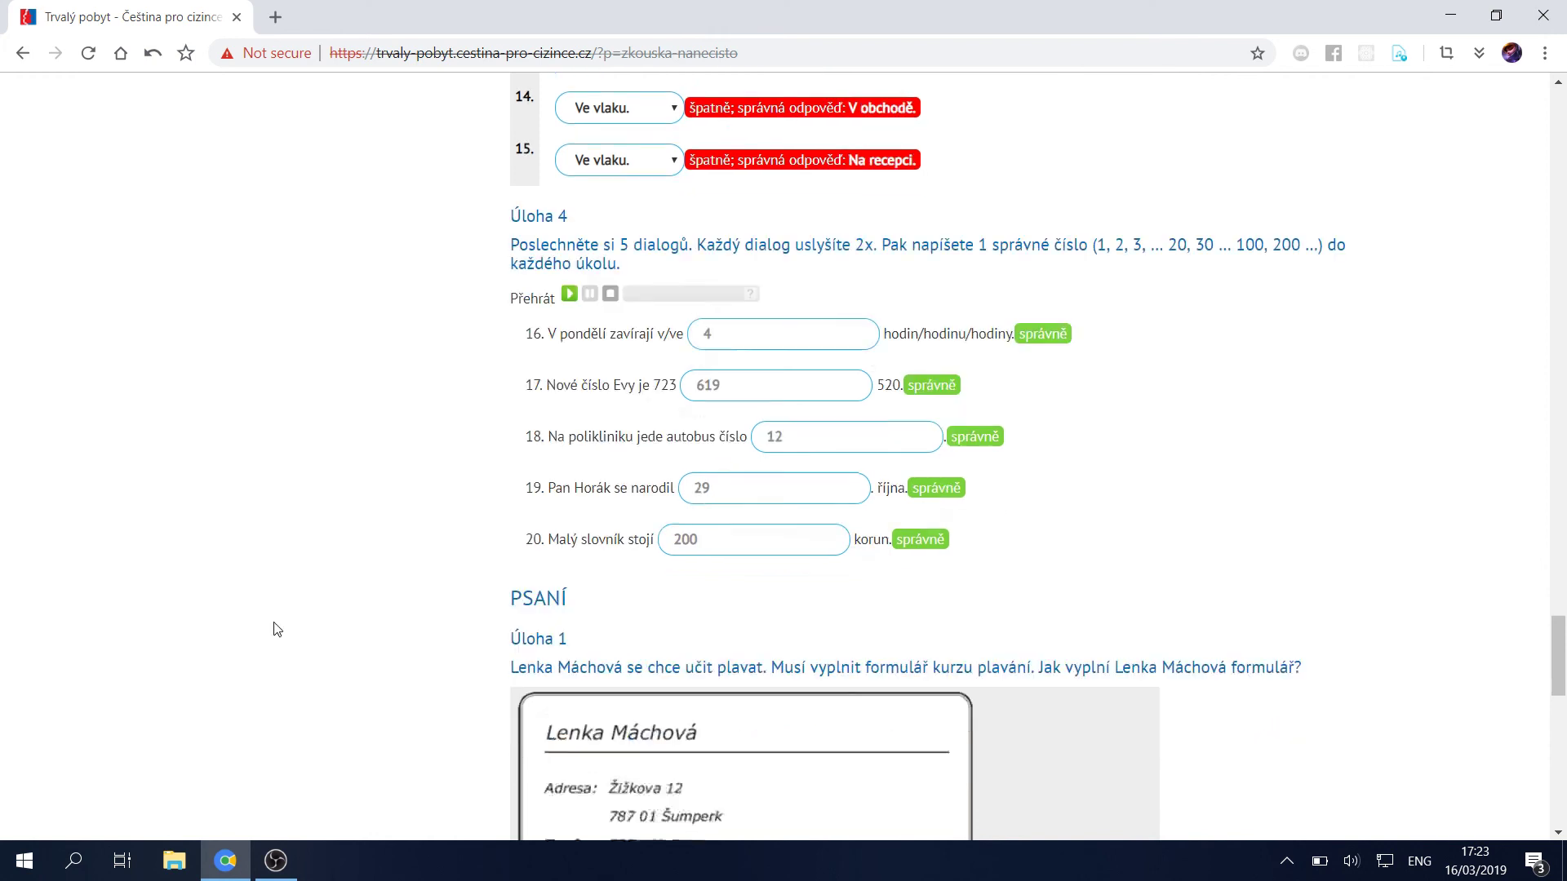
pyautogui.scroll(-1, 278, 629)
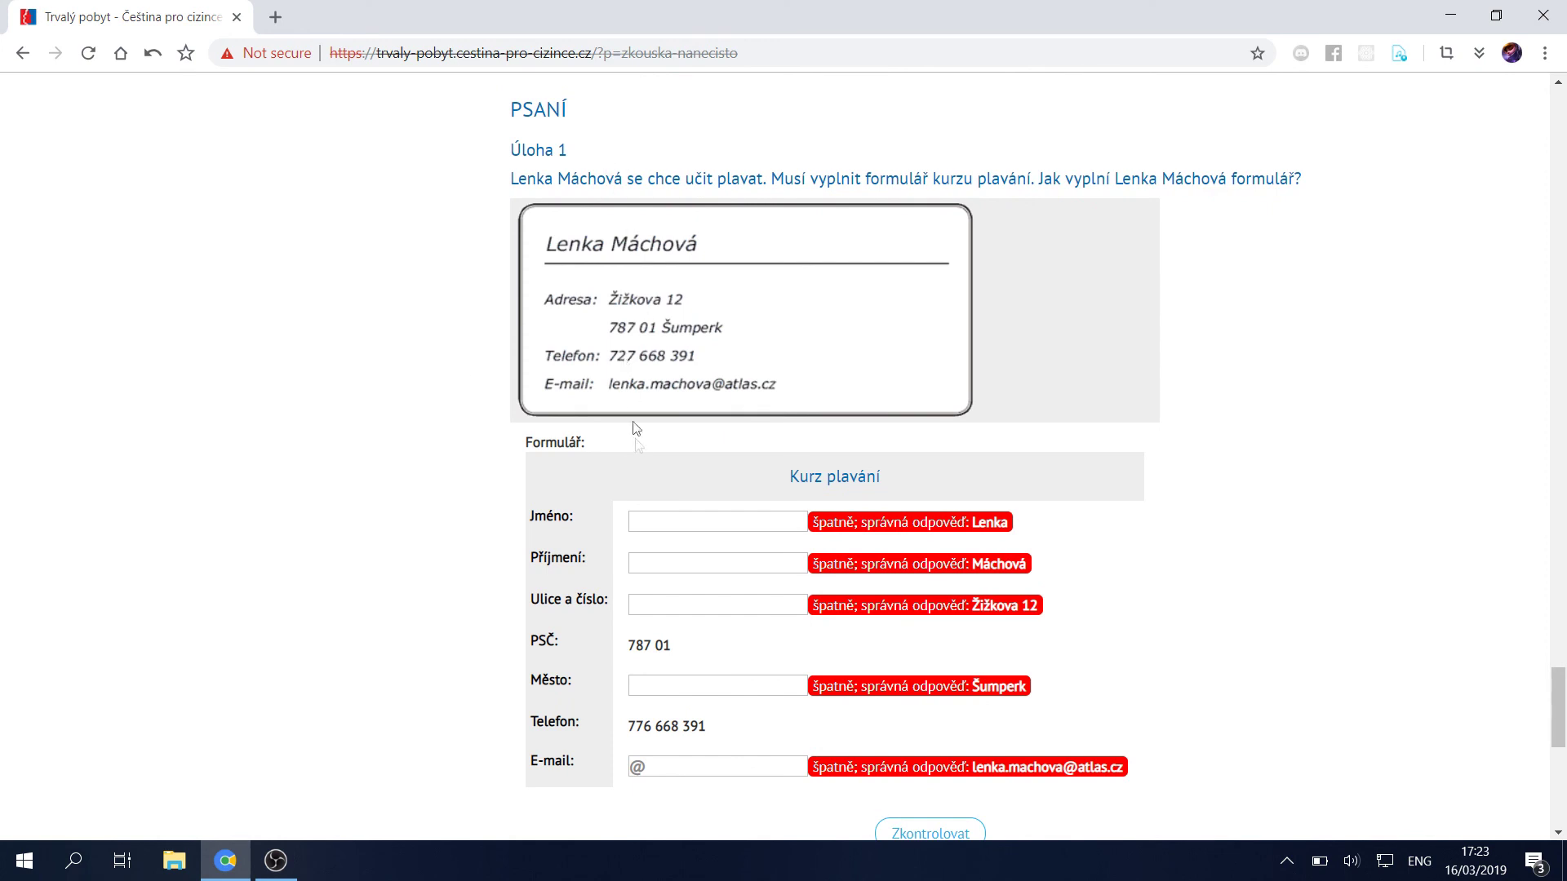
# Examine the PSANÍ Úloha 1 task, comparing the contact card with the fields of the Kurz plavání form
pyautogui.click(672, 524)
pyautogui.click(518, 495)
pyautogui.scroll(1, 444, 559)
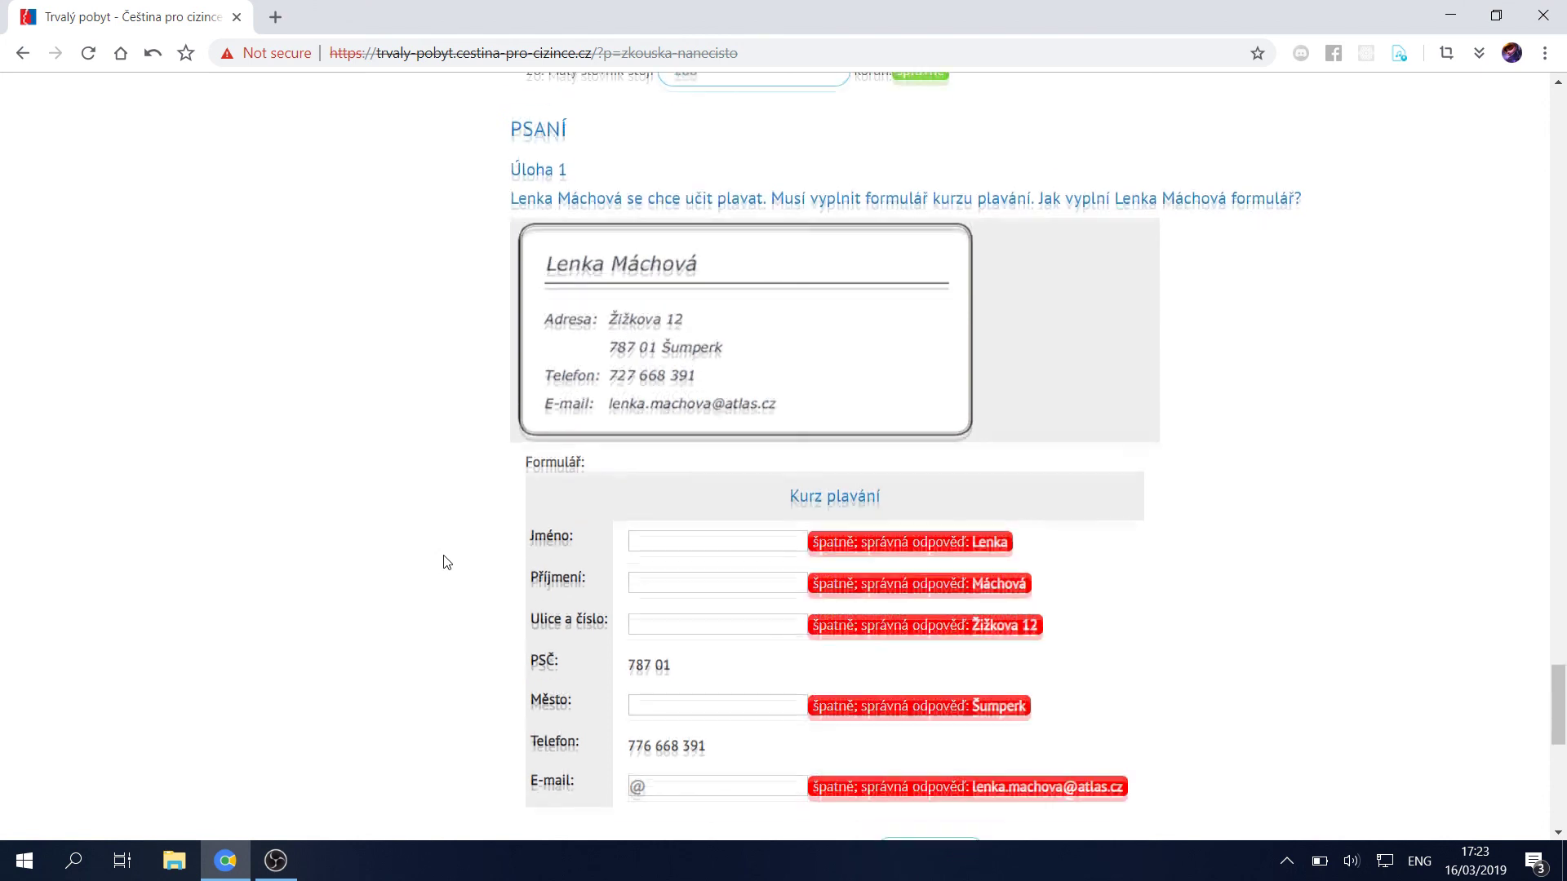
pyautogui.scroll(-2, 447, 562)
pyautogui.scroll(1, 447, 562)
pyautogui.scroll(1, 399, 549)
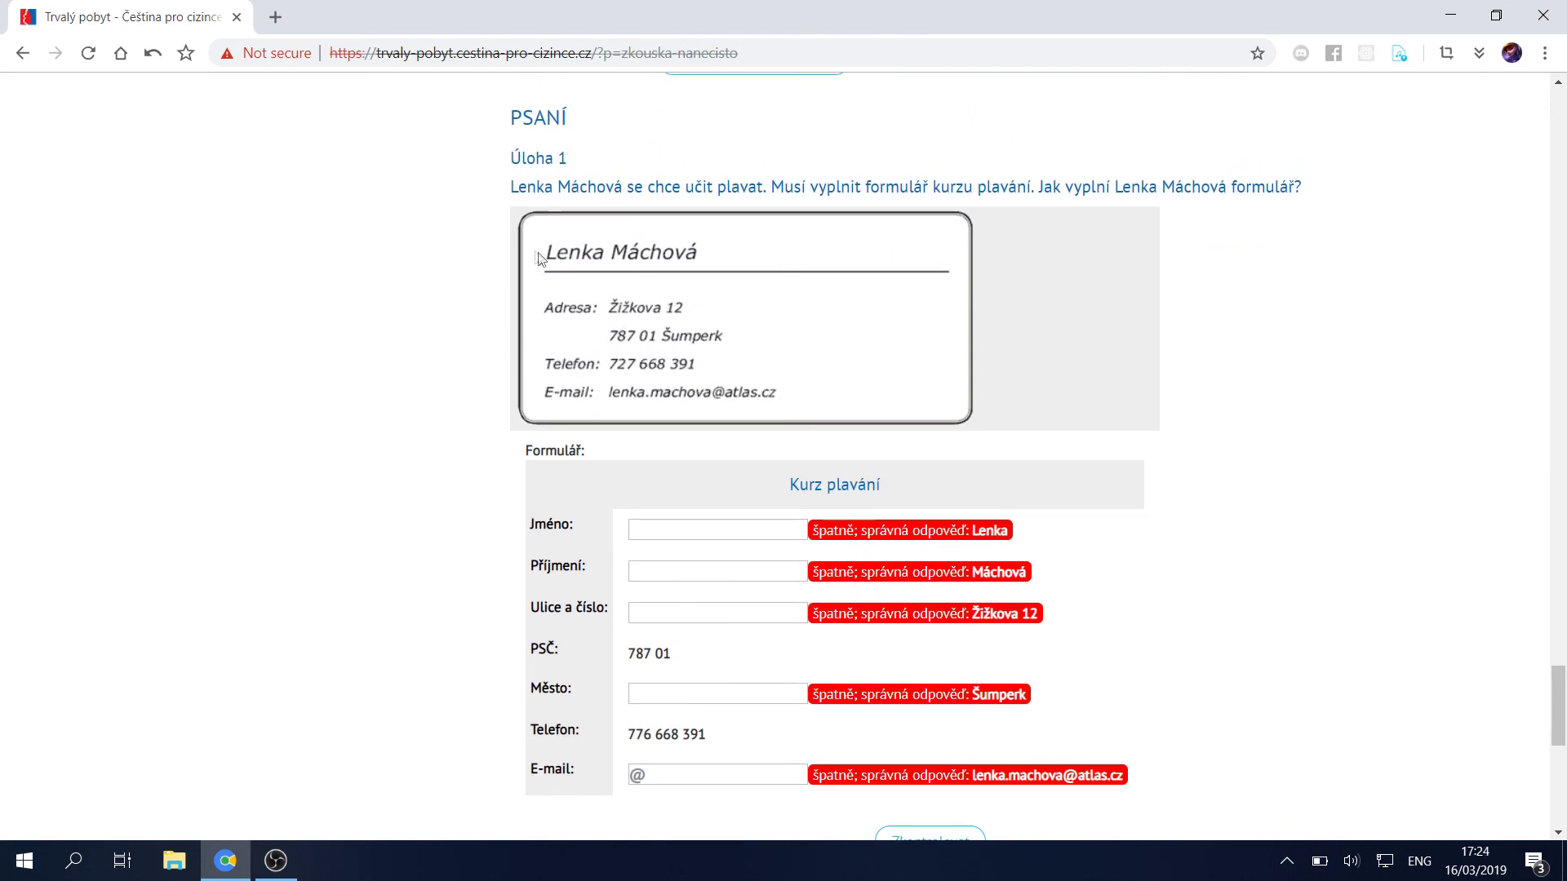
pyautogui.scroll(5, 513, 351)
pyautogui.scroll(5, 513, 352)
pyautogui.scroll(-9, 513, 353)
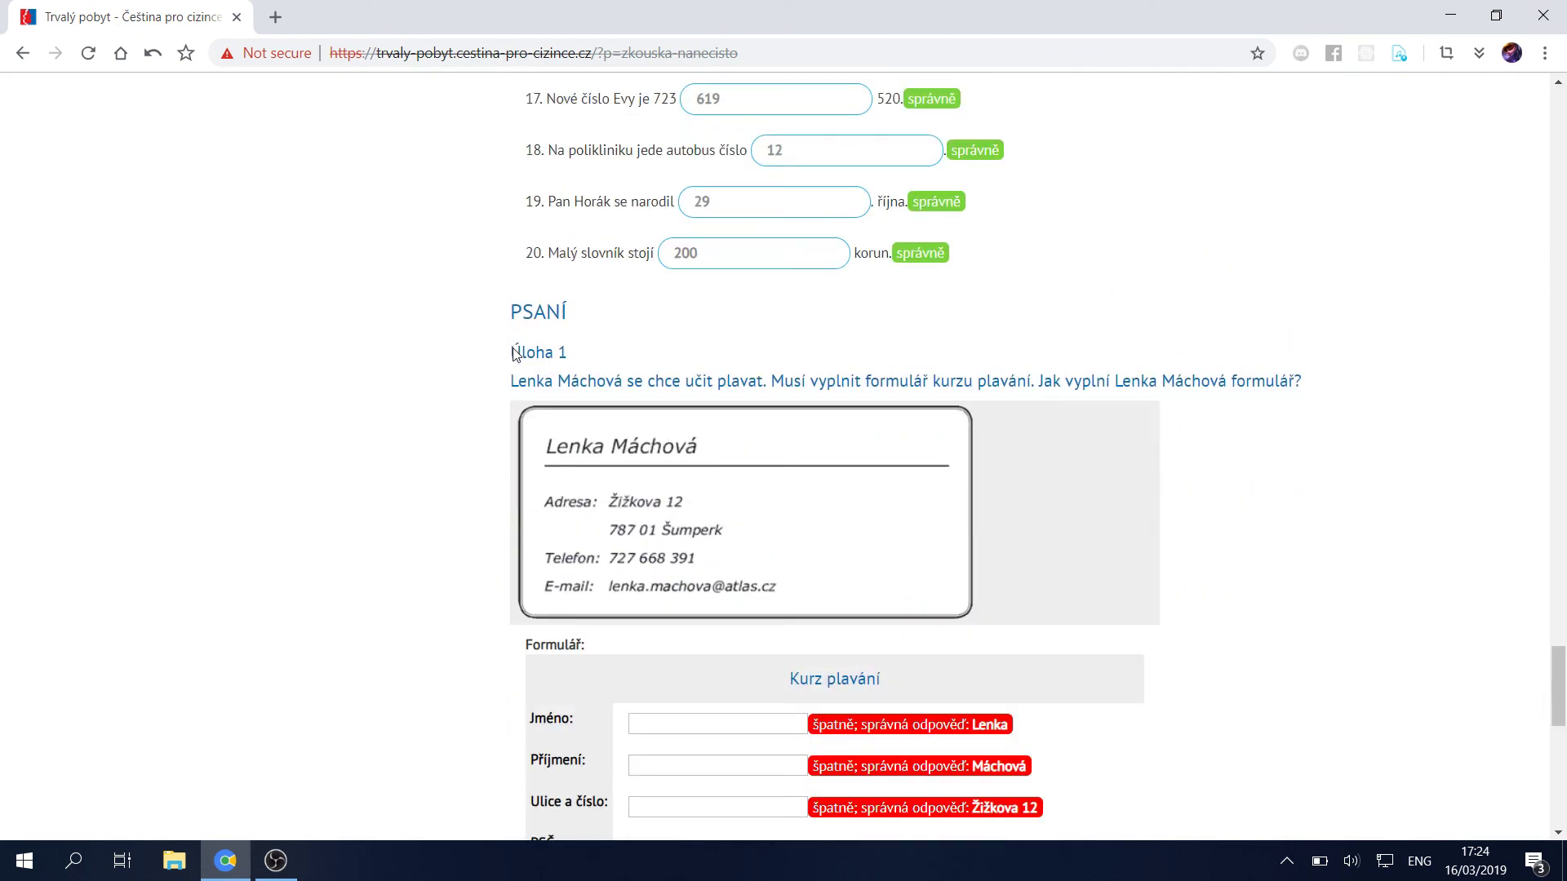